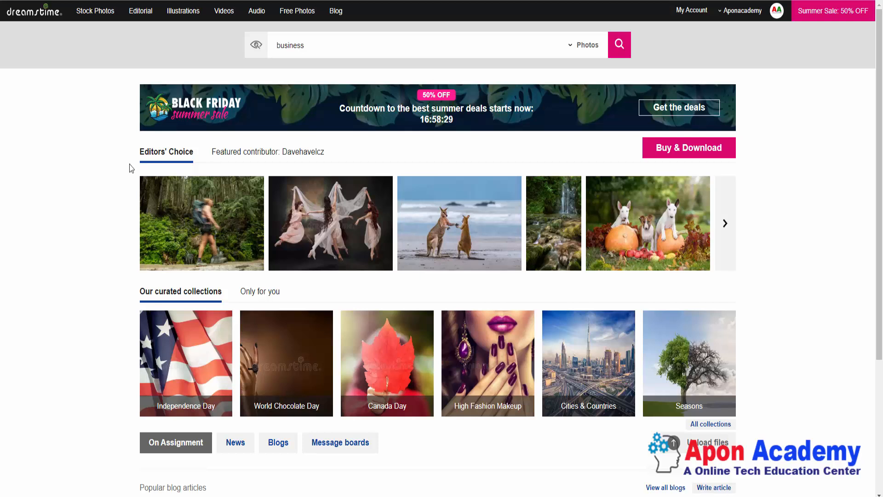
Step: Upload "business accounting team meeting in room office using pen pointing at paperwork created with ai tools.jpg" and open its info for editing
left_click(697, 15)
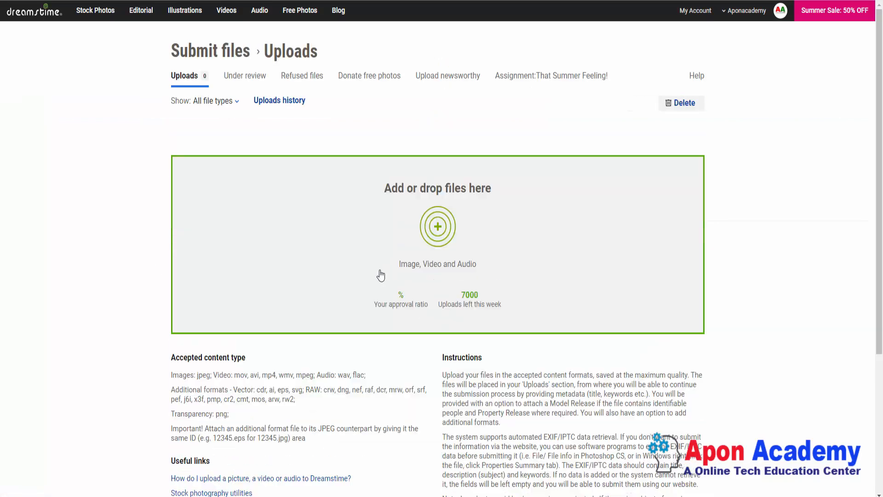
left_click(439, 228)
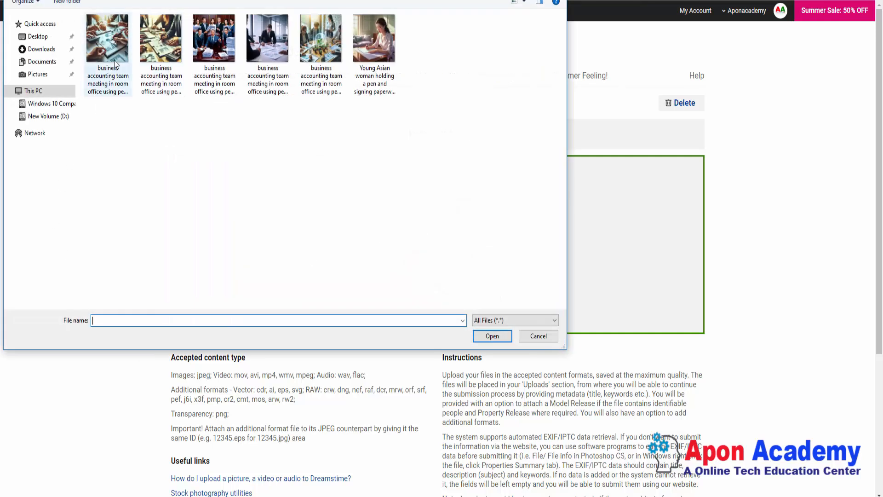
left_click(149, 54)
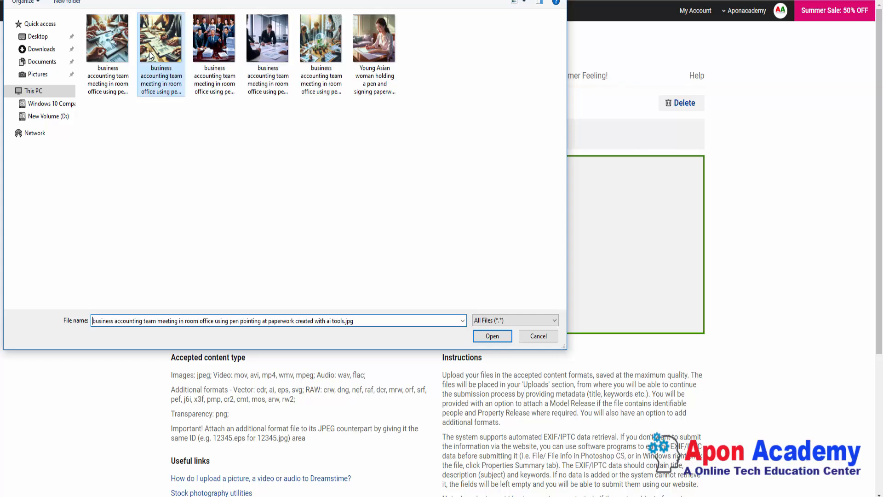
left_click(492, 336)
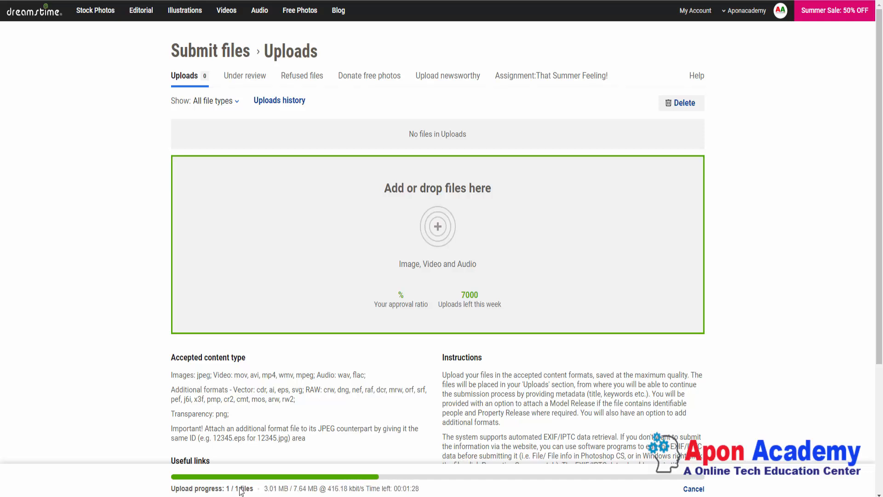
scroll(243, 249, "down", 3)
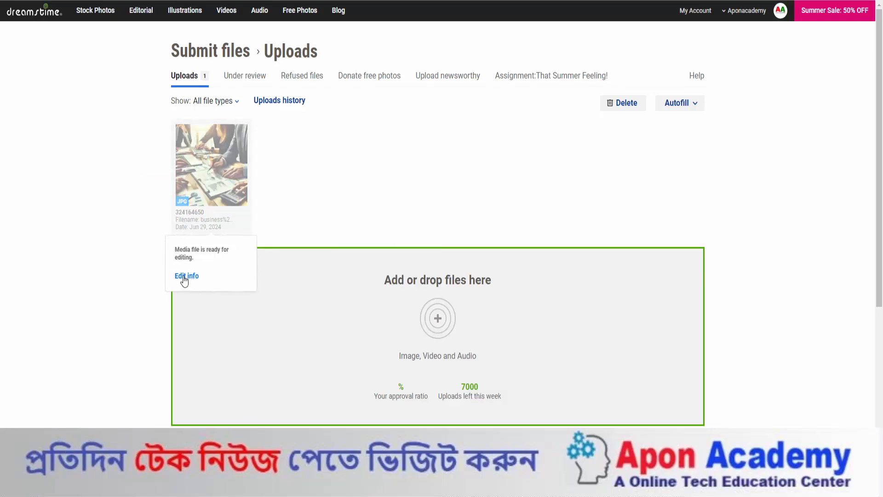
left_click(210, 171)
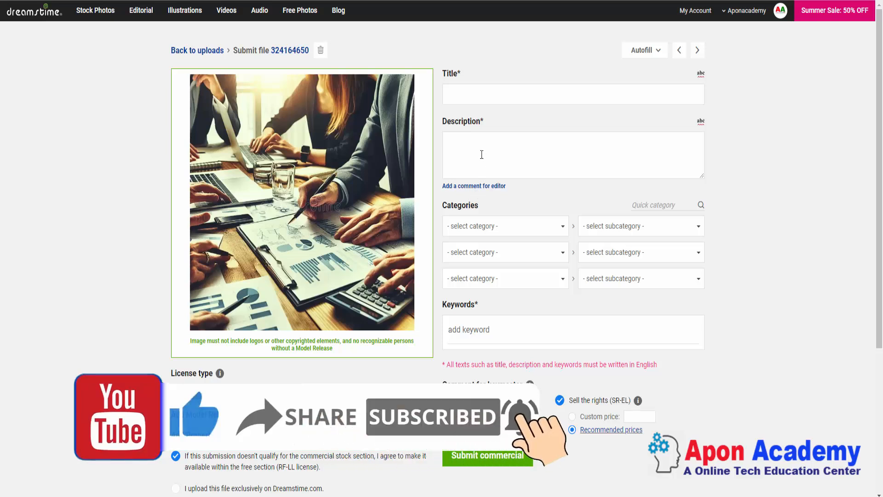
Step: Switch to IMS Keyworder and copy the full title of the first similar work in the search results
left_click(477, 94)
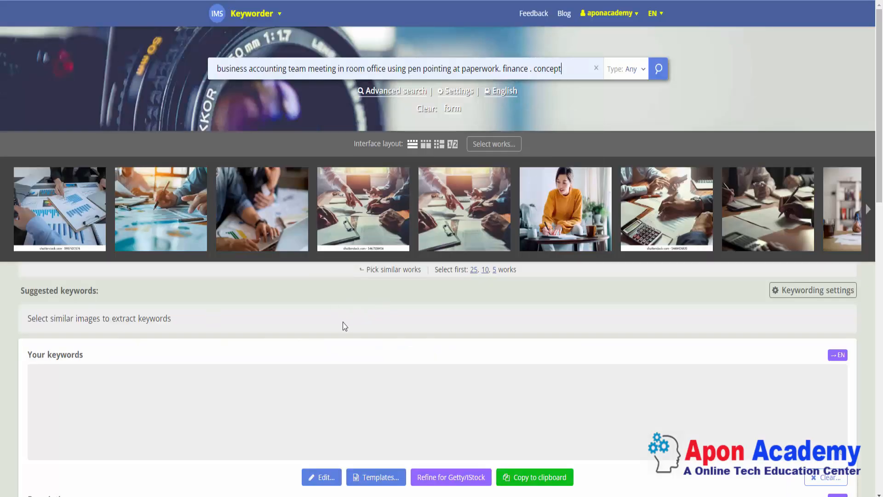
mouse_move(64, 207)
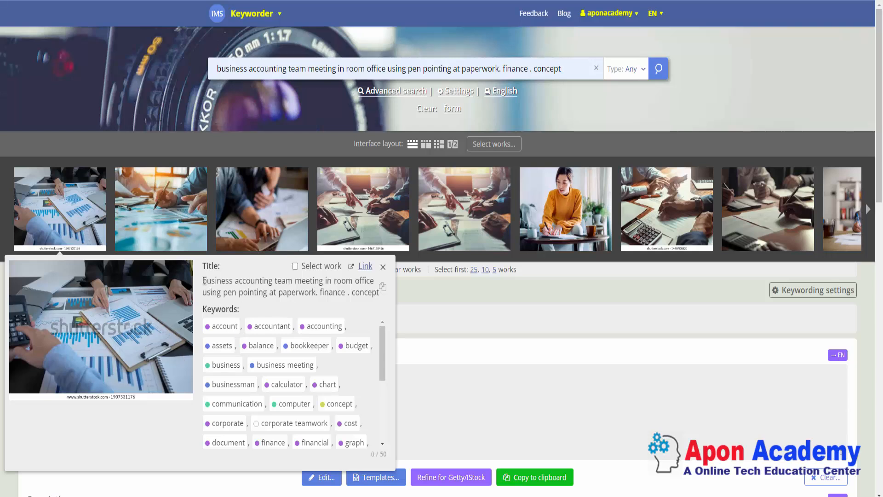
left_click_drag(203, 282, 377, 292)
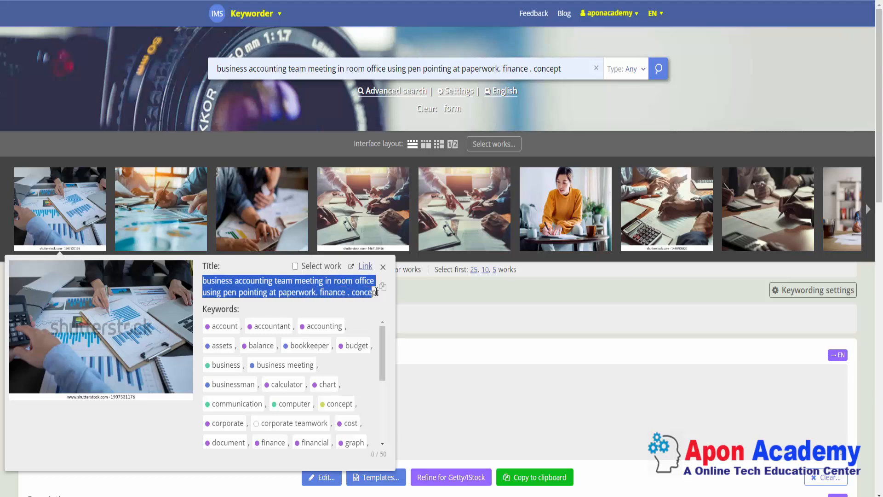
left_click(382, 287)
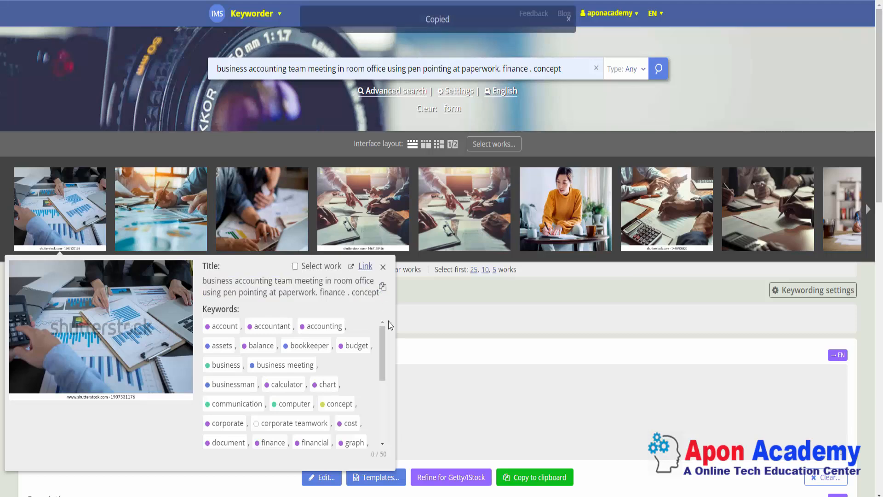
Step: Back in Dreamstime, fill the title and description with "business accounting team meeting in room office using pen pointing at paperwork. finance. concept"
left_click(52, 1)
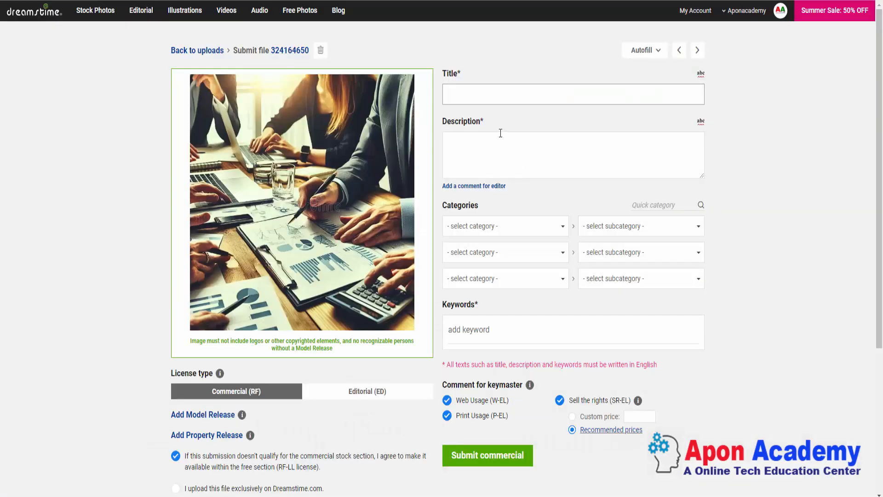
key("ctrl+v")
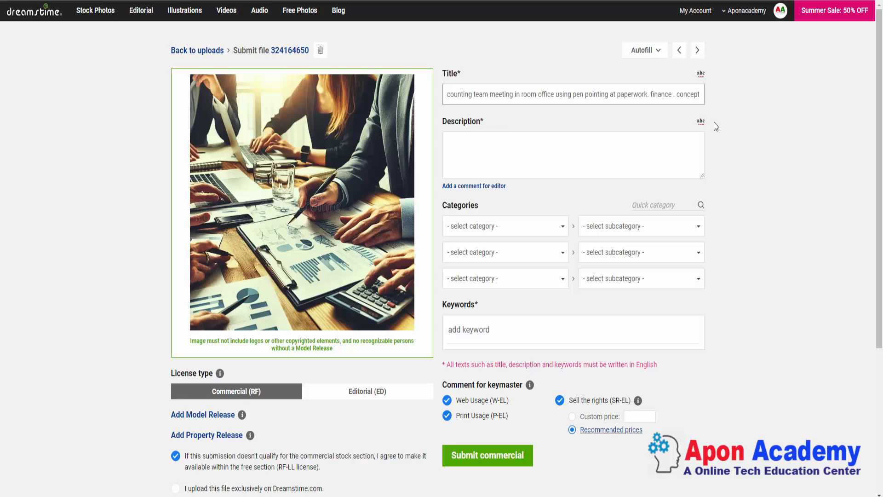
left_click(771, 114)
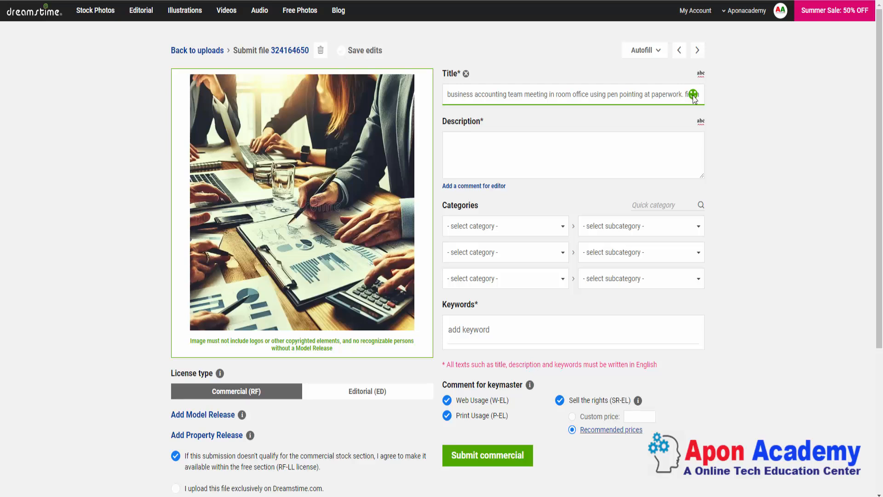
mouse_move(695, 98)
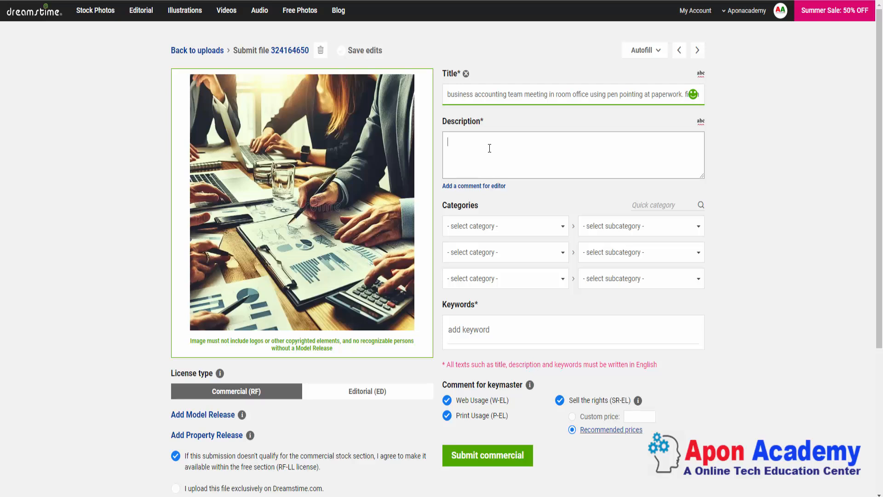
key("ctrl+v")
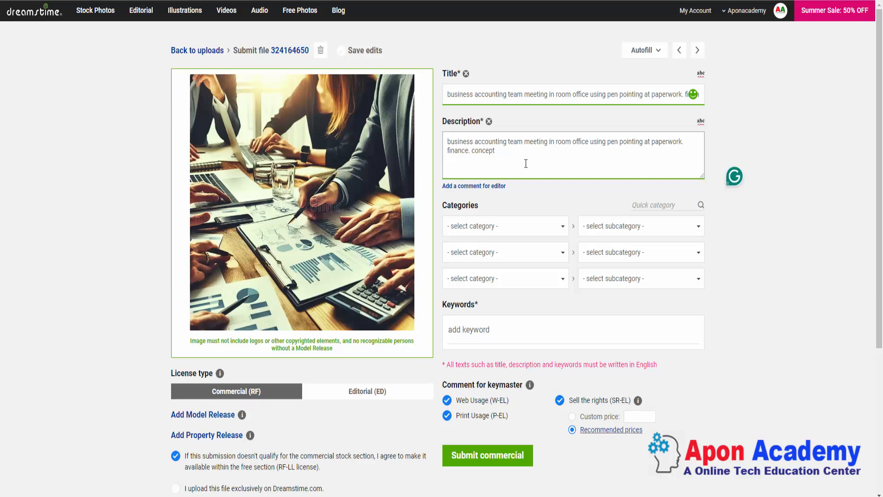
Step: Set the image's first category to Illustrations & Clipart with the subcategory Generative AI
left_click(543, 228)
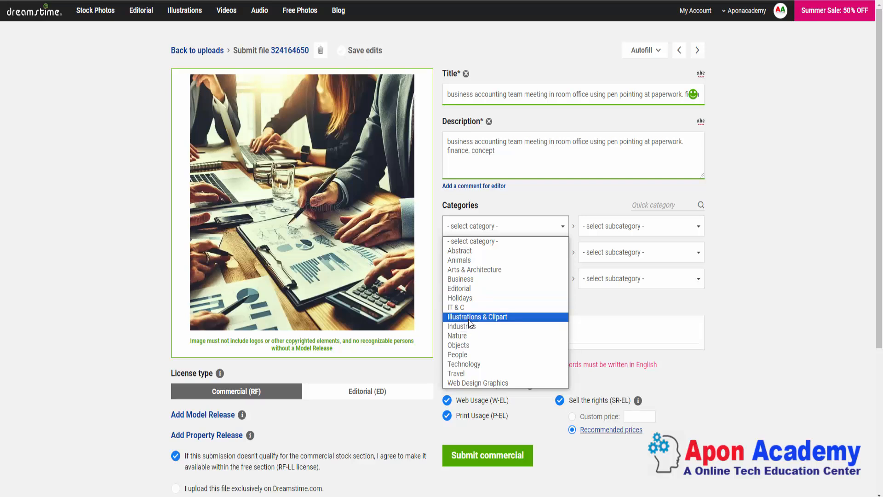
left_click(491, 318)
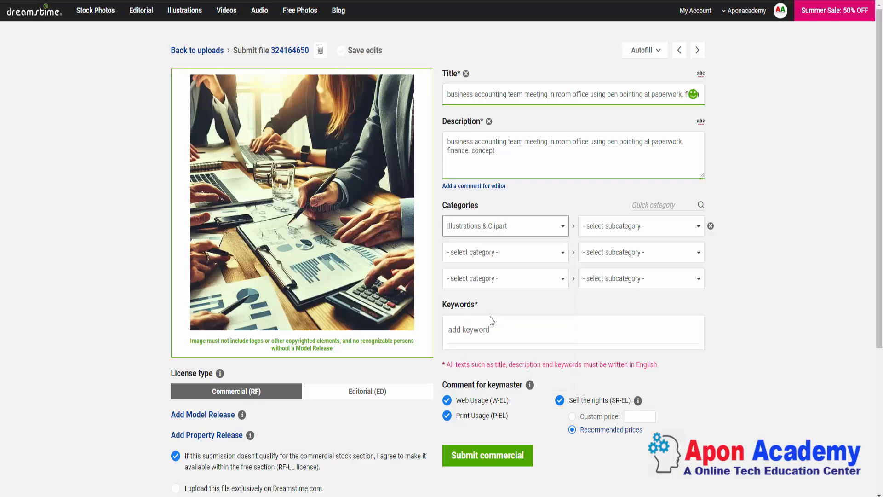
left_click(661, 230)
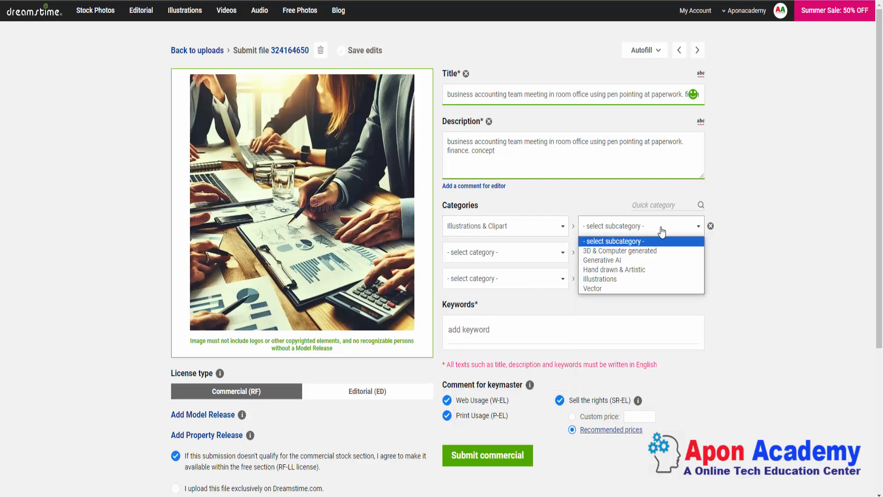
left_click(619, 262)
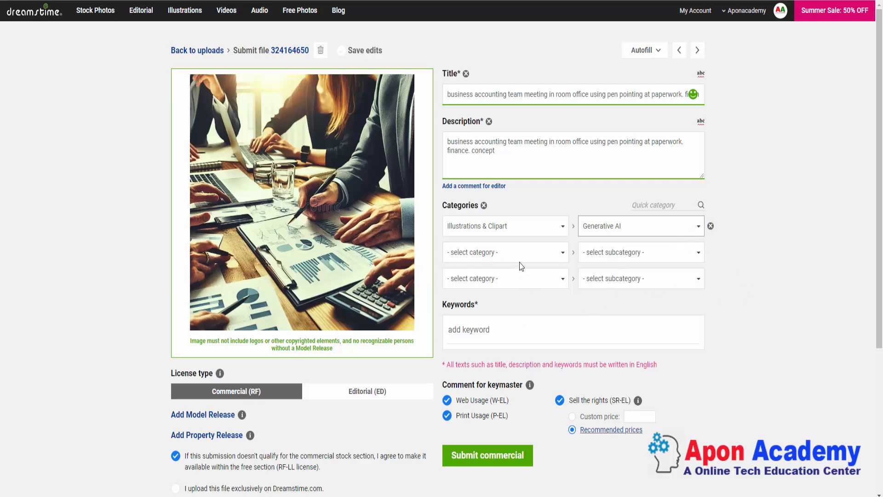
Step: In IMS Keyworder, mark the first similar work, select up to 50 of its suggested keywords and copy them to the clipboard
left_click(503, 329)
left_click(491, 329)
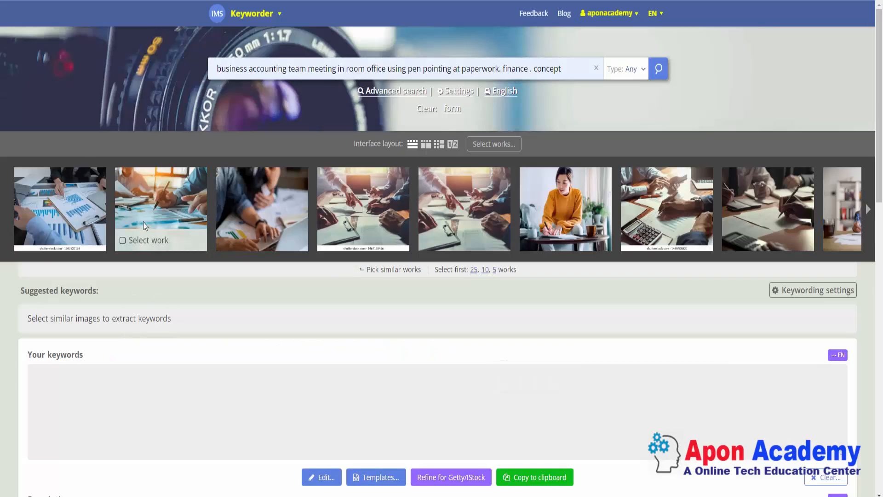
left_click(51, 207)
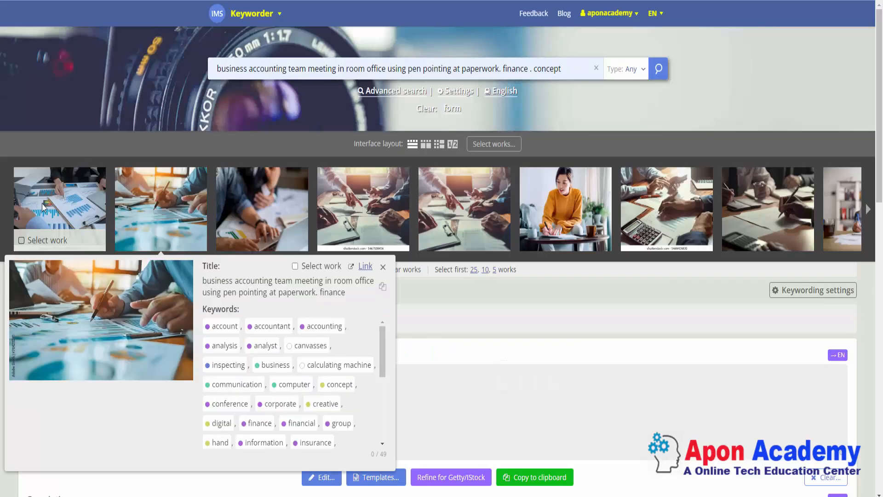
left_click(22, 240)
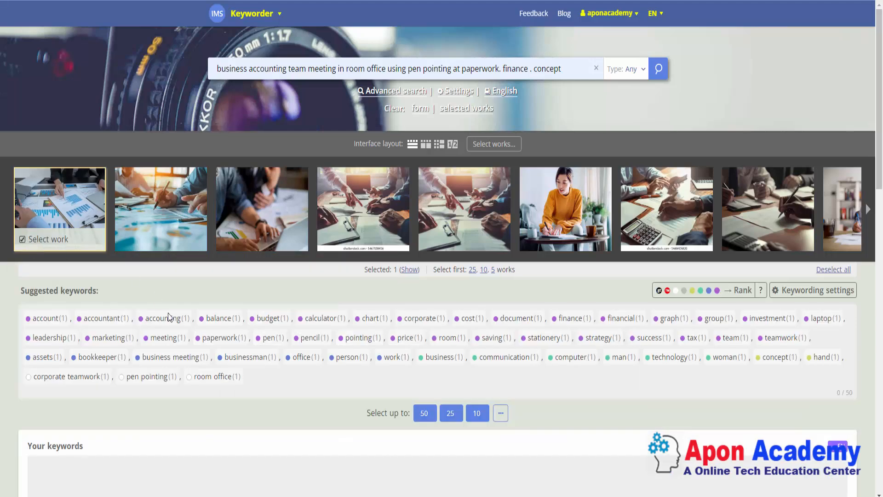
scroll(195, 309, "down", 2)
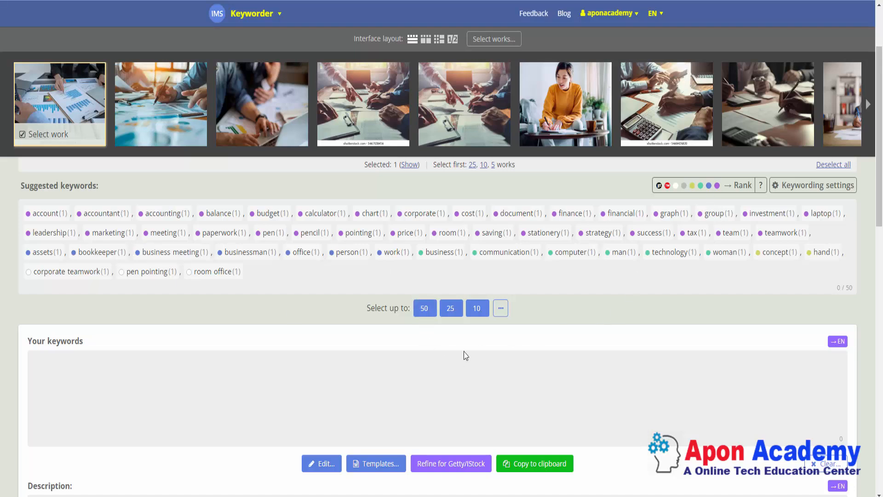
left_click(425, 308)
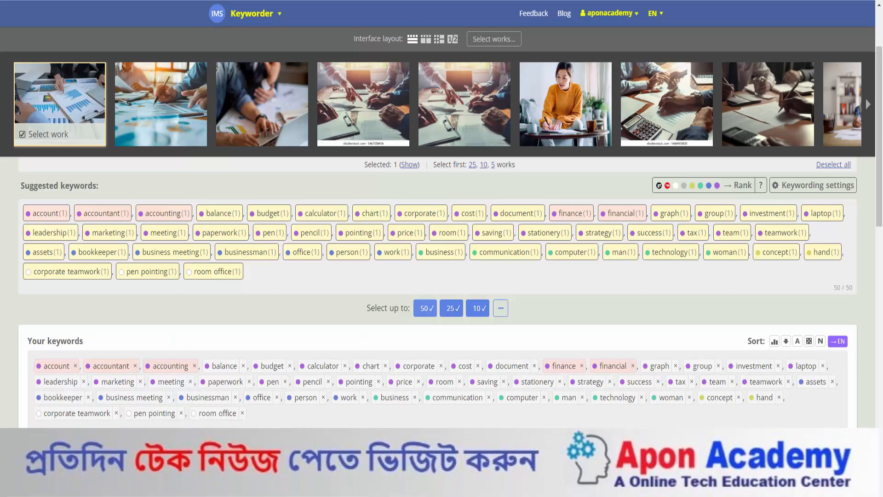
left_click(427, 465)
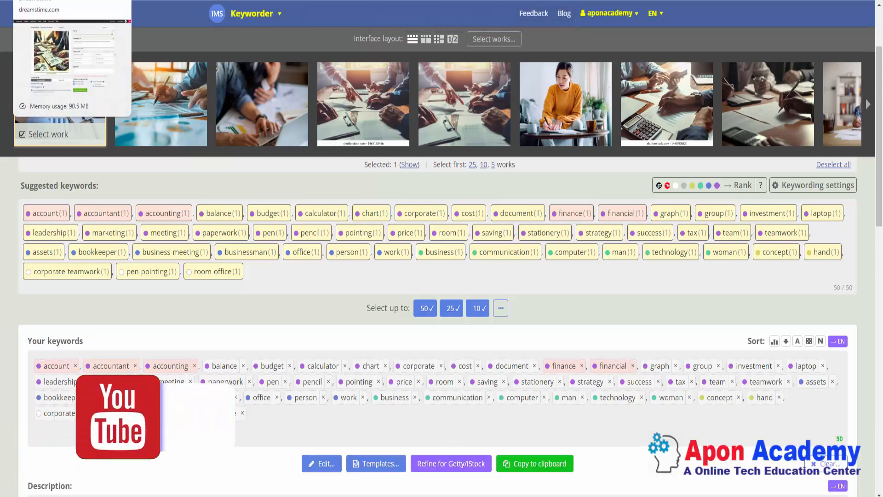
Step: Return to the Dreamstime submission form and add the copied keywords to the image's Keywords field
left_click(60, 0)
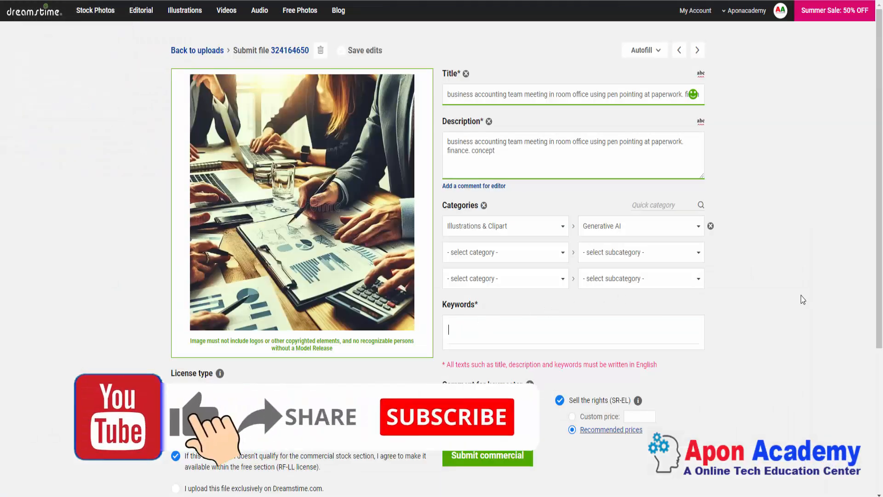
key("ctrl+v")
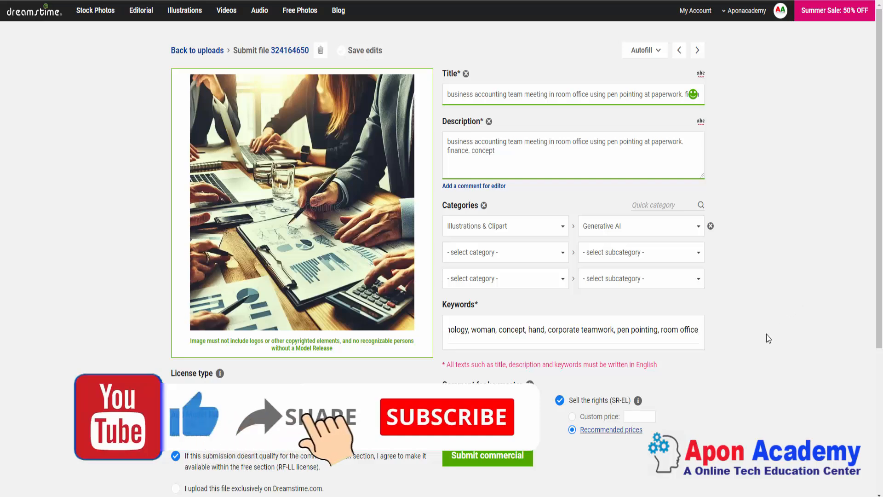
scroll(528, 273, "down", 5)
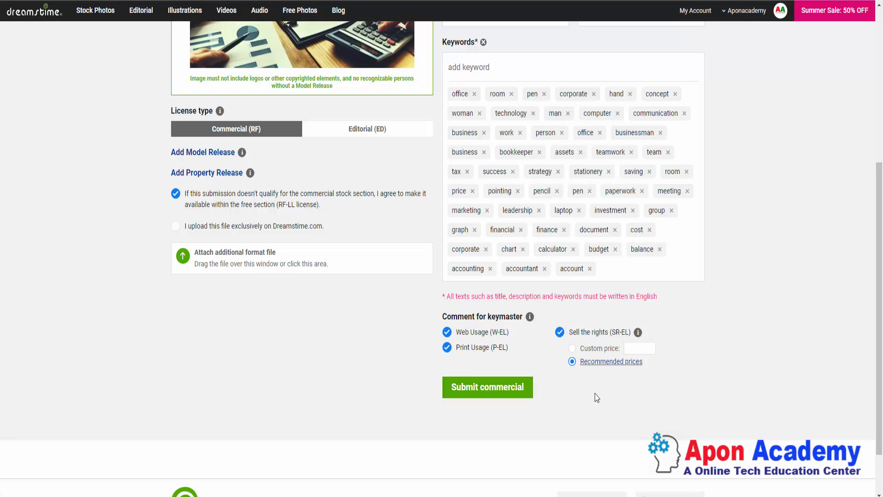
Step: Review the metadata, license and rights options of the form and submit the image as commercial
scroll(580, 347, "down", 2)
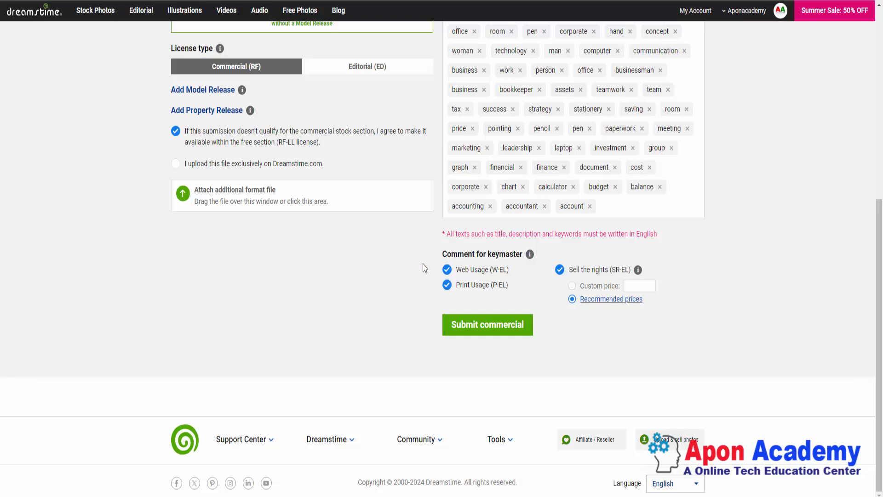
scroll(244, 295, "up", 5)
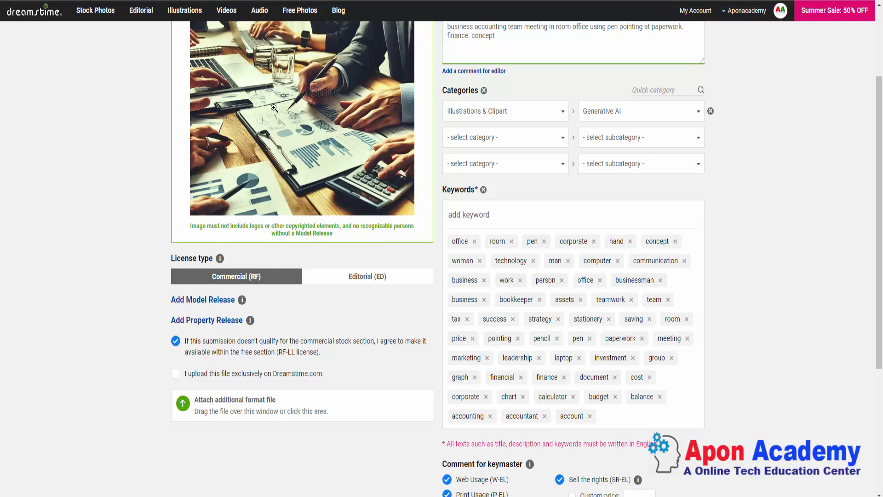
scroll(162, 290, "down", 2)
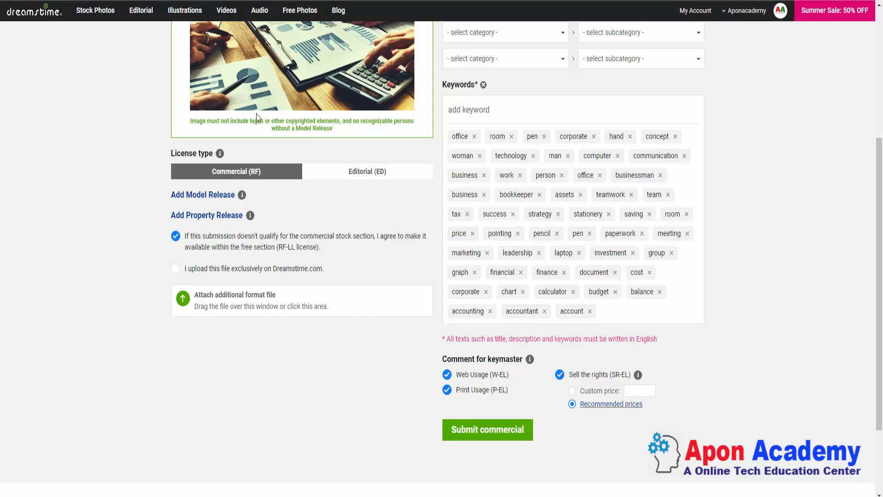
scroll(329, 90, "up", 2)
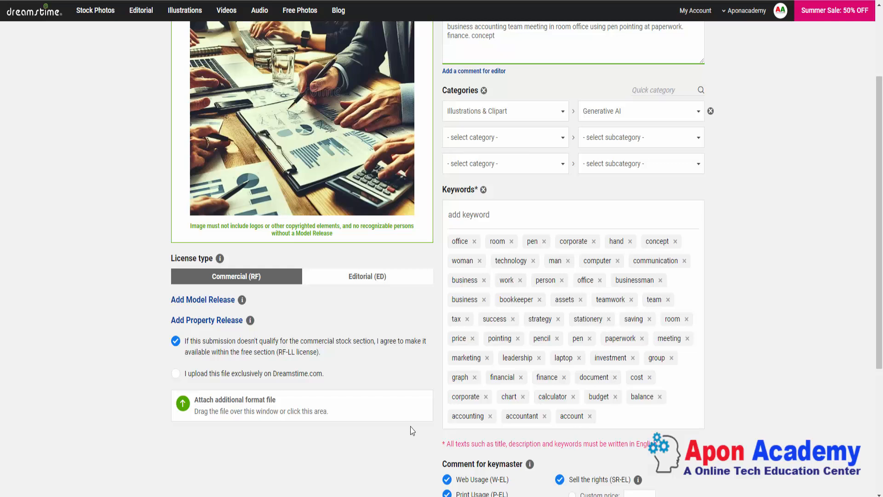
scroll(340, 458, "down", 1)
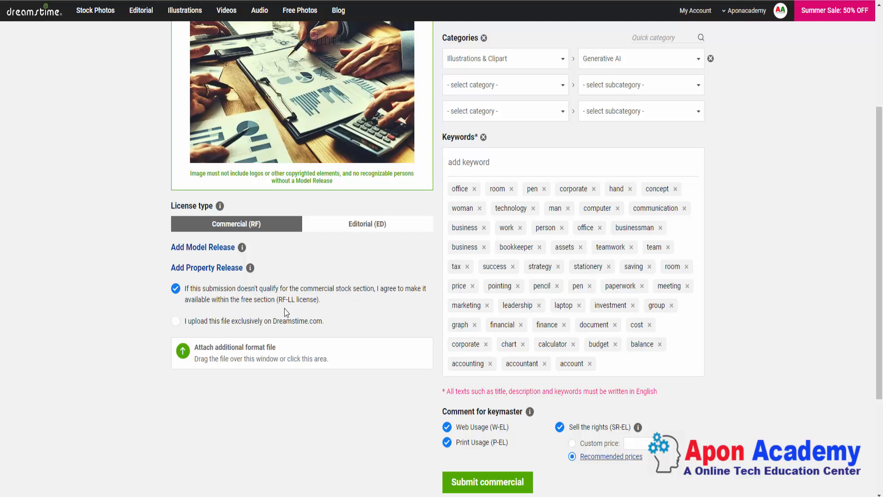
scroll(317, 381, "down", 2)
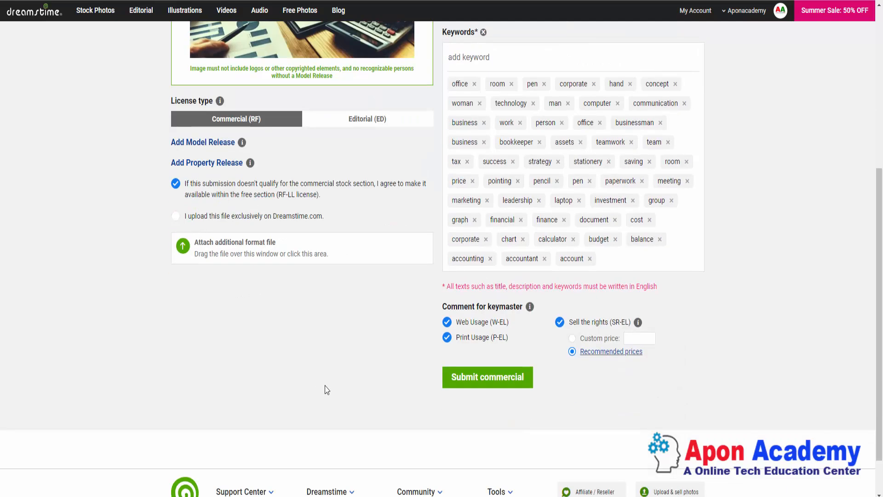
left_click(490, 382)
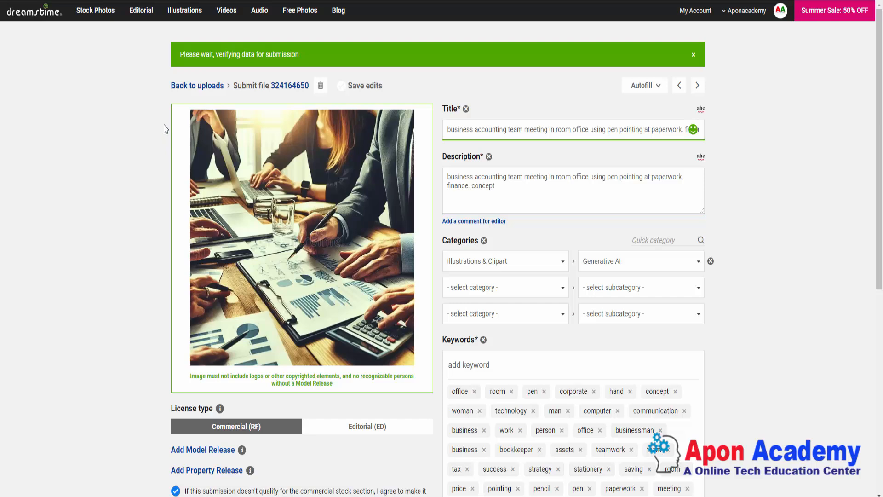